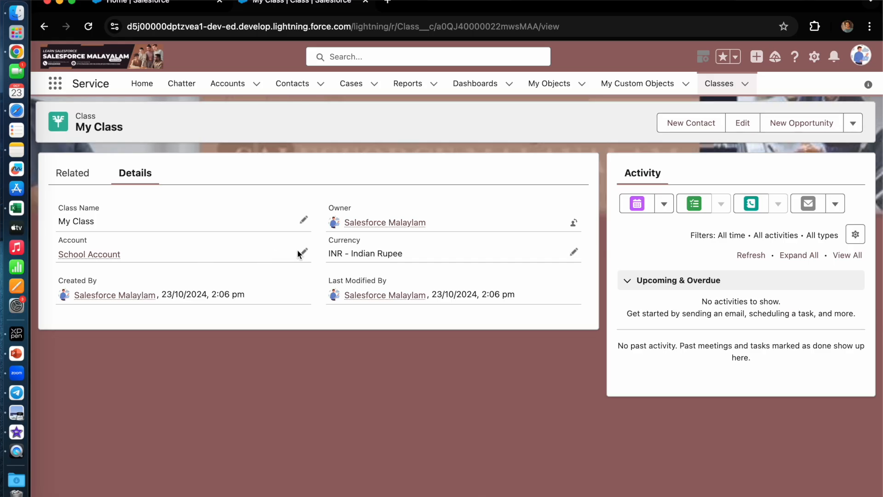
pyautogui.click(299, 254)
pyautogui.click(298, 291)
pyautogui.click(319, 313)
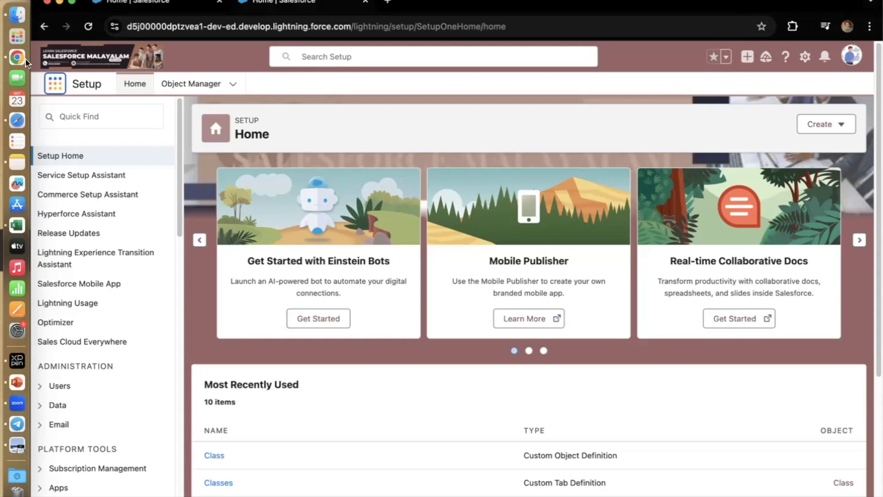
# Find the Classes item by searching for "class" and show its All list view.
pyautogui.click(56, 86)
pyautogui.write('class')
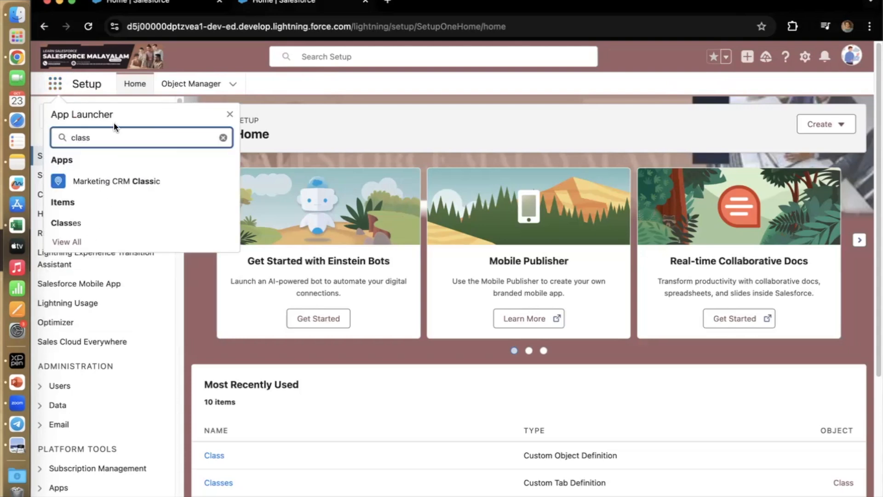
pyautogui.click(76, 227)
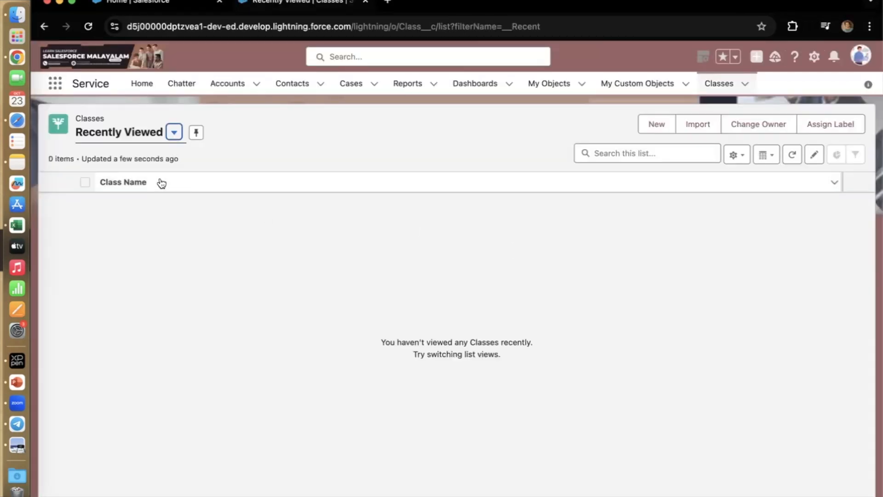
pyautogui.click(173, 134)
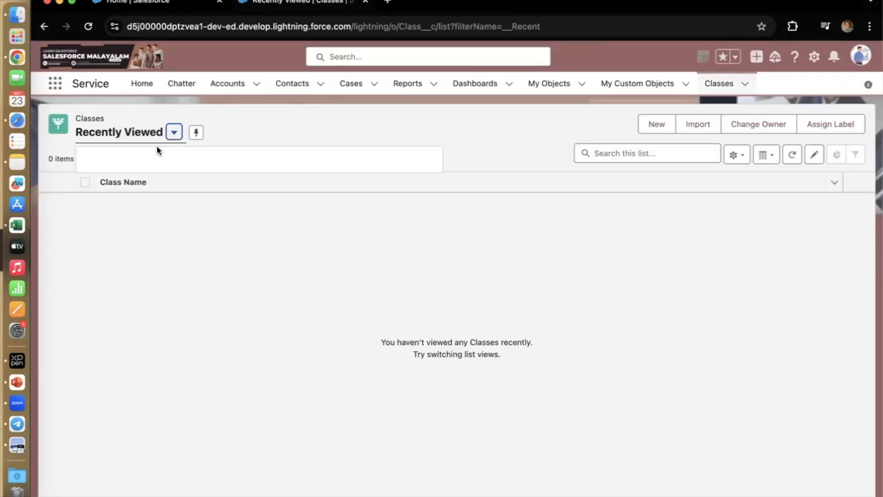
pyautogui.click(137, 179)
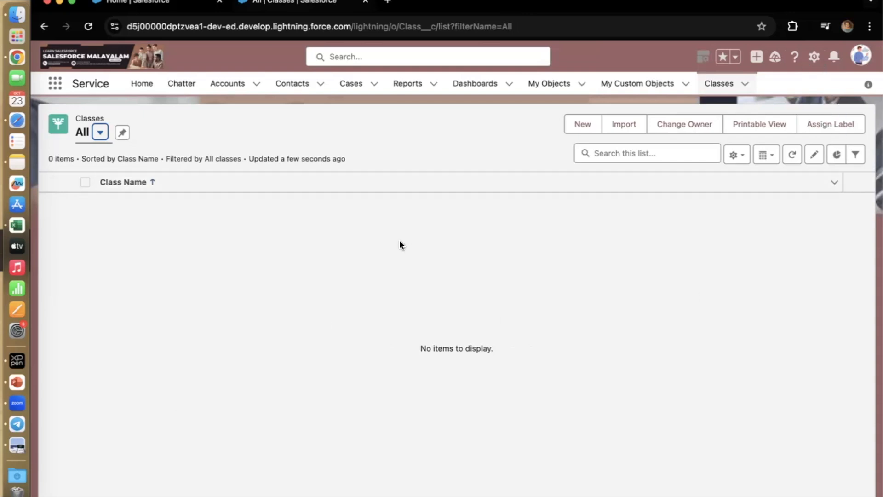
# Open the Class object's setup and go to its Fields & Relationships.
pyautogui.click(814, 56)
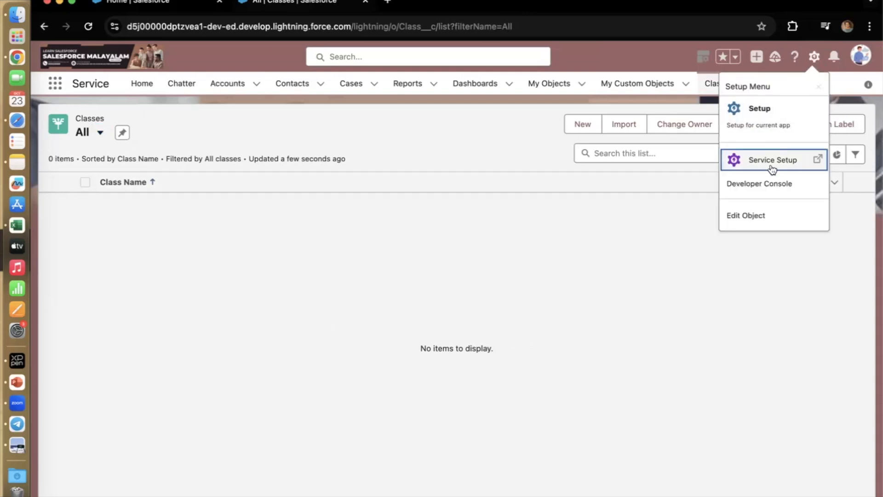
pyautogui.click(755, 217)
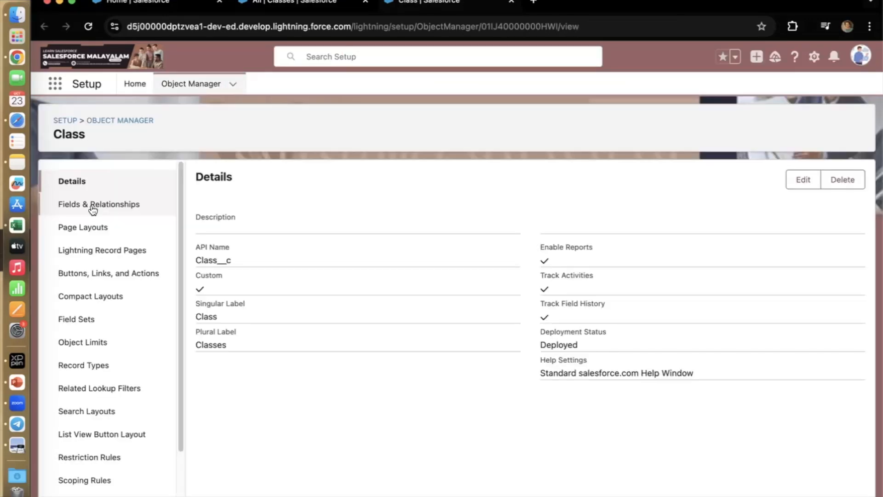
pyautogui.click(92, 207)
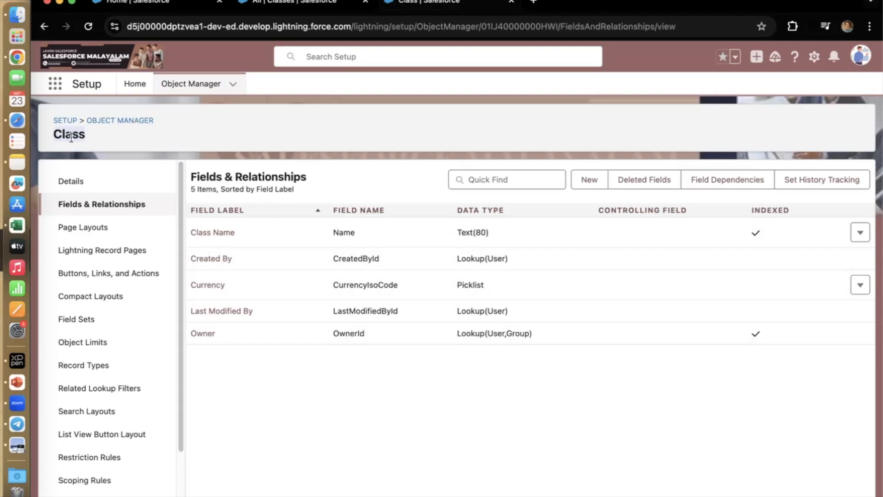
# Start a new custom field on the Class object with the Lookup Relationship data type.
pyautogui.click(598, 185)
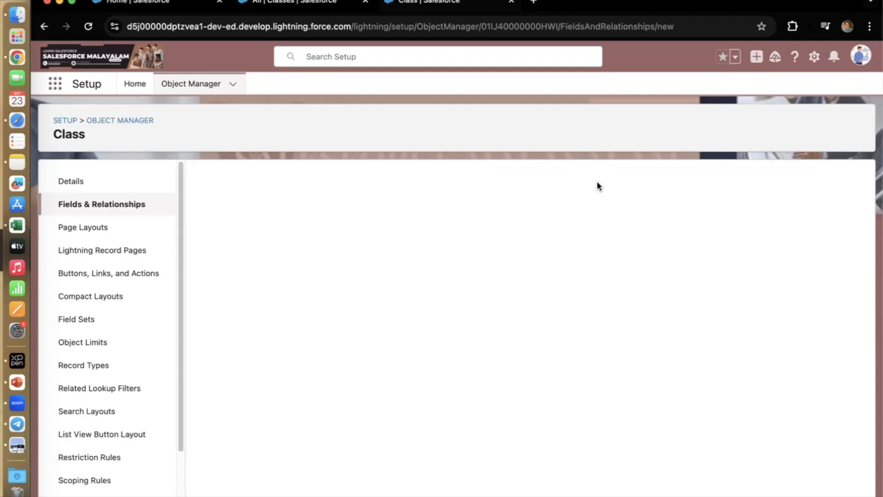
pyautogui.scroll(-2, 357, 340)
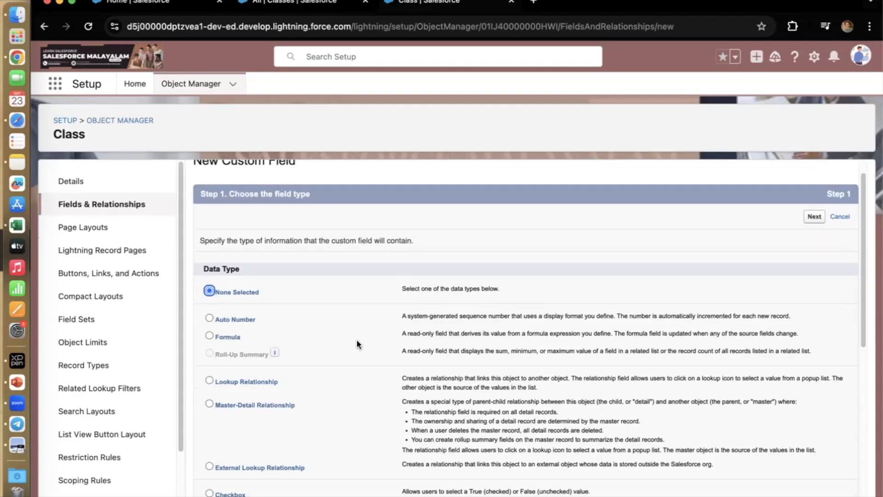
pyautogui.moveTo(277, 352); pyautogui.dragTo(233, 354)
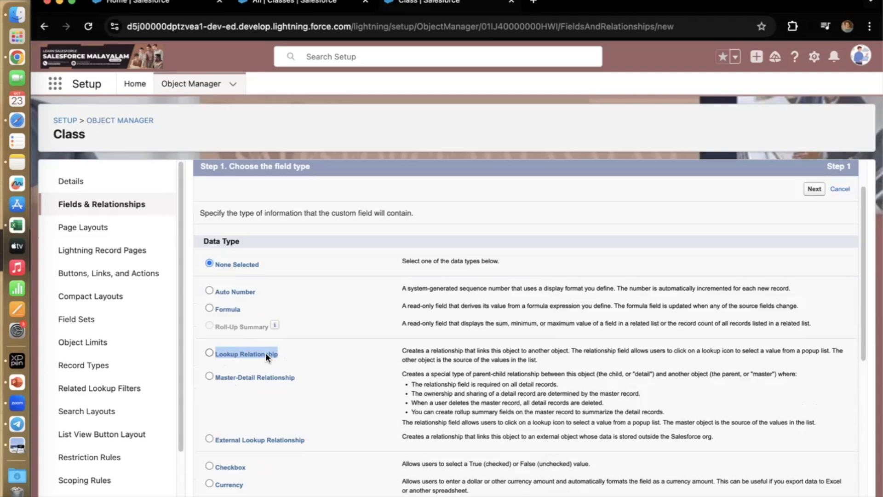
pyautogui.click(209, 353)
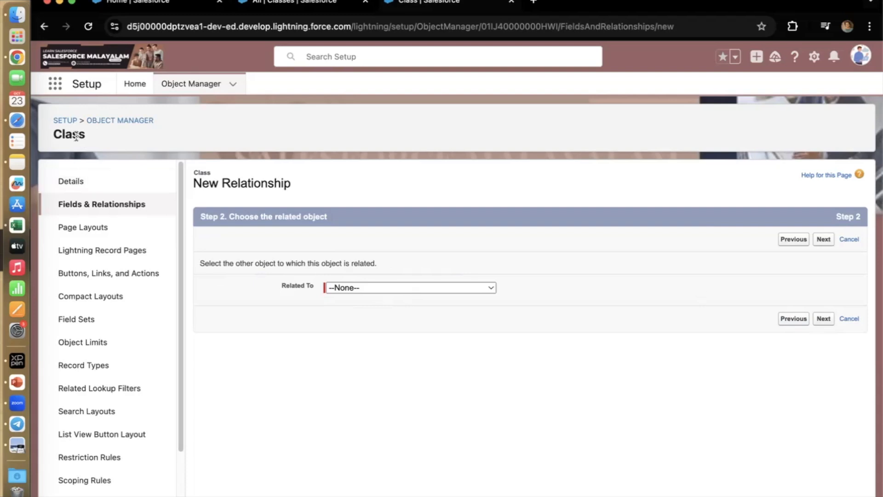
# Relate the lookup field to the Account object and use Account as its field label and field name.
pyautogui.click(336, 287)
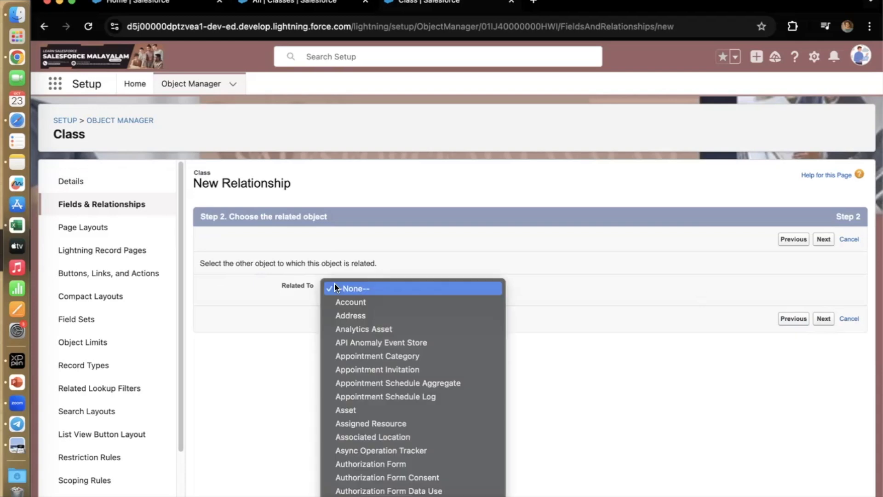
pyautogui.click(359, 301)
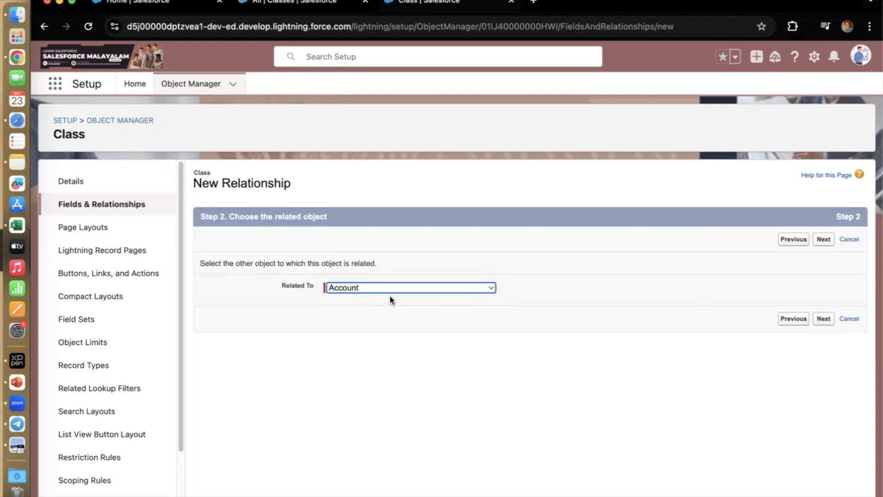
pyautogui.click(824, 319)
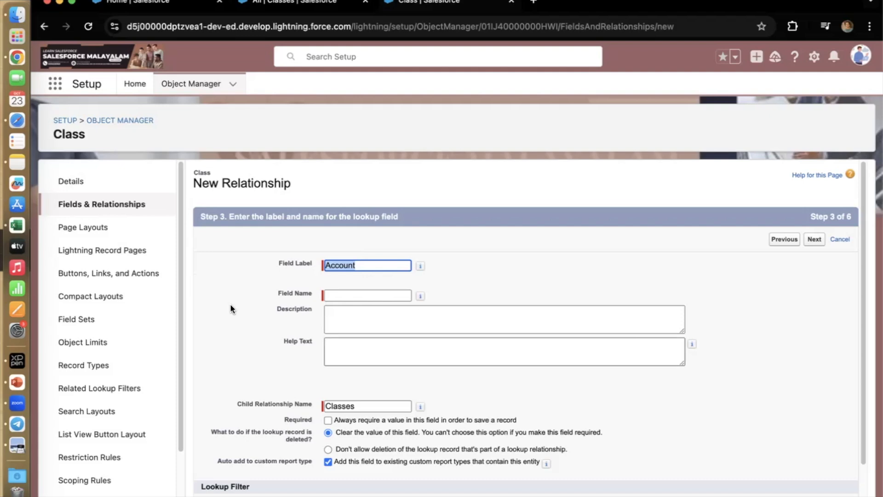
pyautogui.click(340, 295)
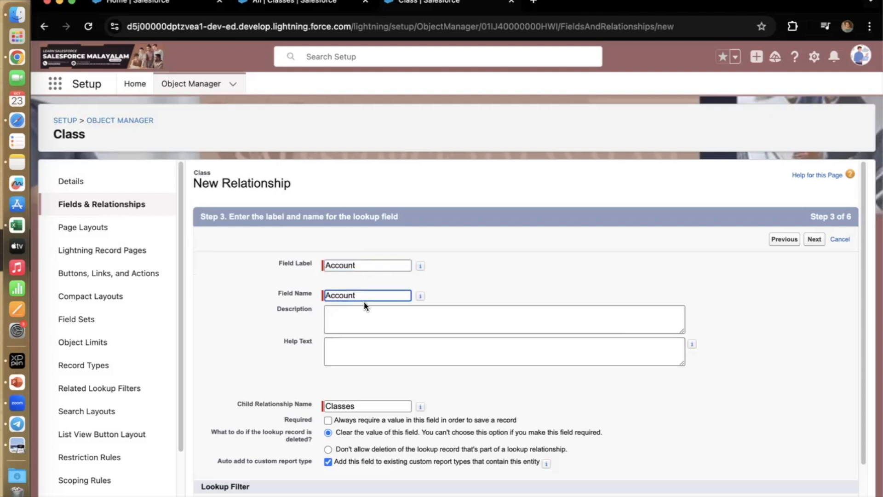
pyautogui.click(370, 321)
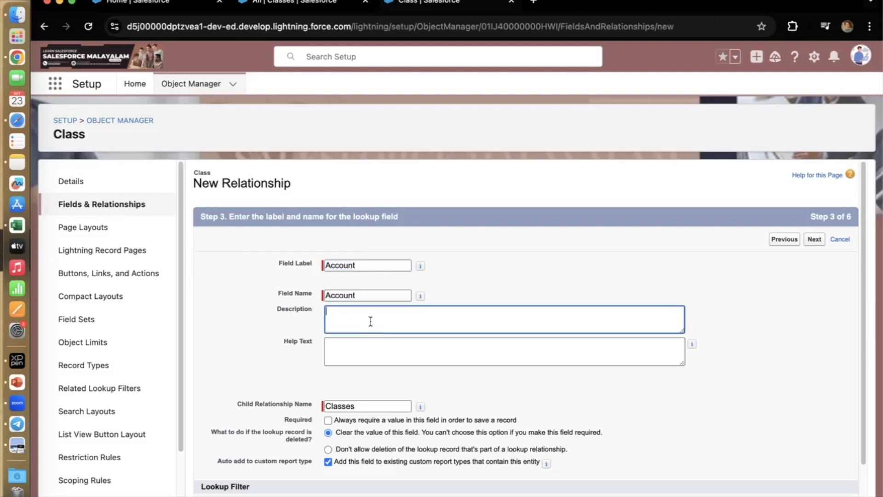
pyautogui.click(368, 347)
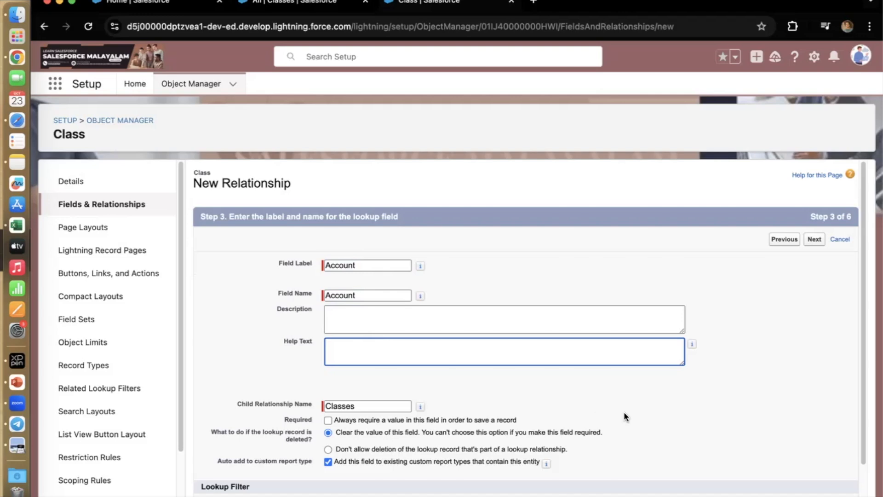
# Leave the Account field optional, disallow deletion of a lookup record that is part of the relationship, and continue to field-level security.
pyautogui.scroll(-3, 624, 416)
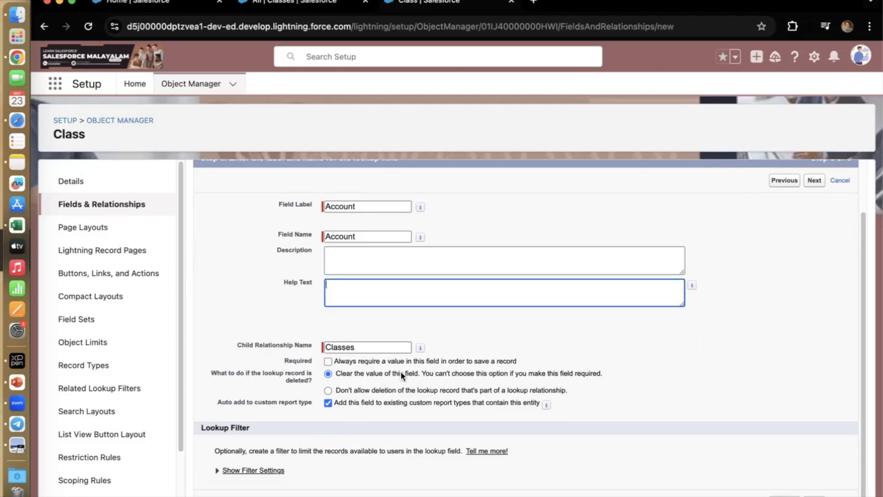
pyautogui.click(329, 362)
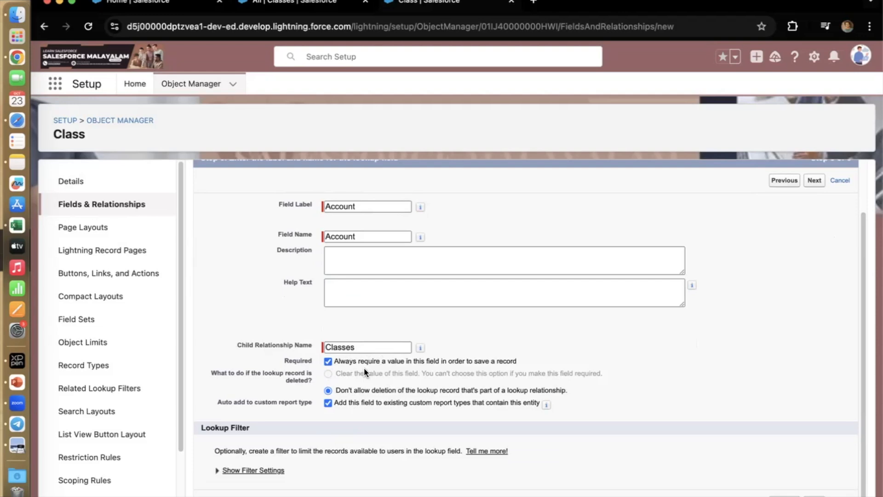
pyautogui.click(328, 361)
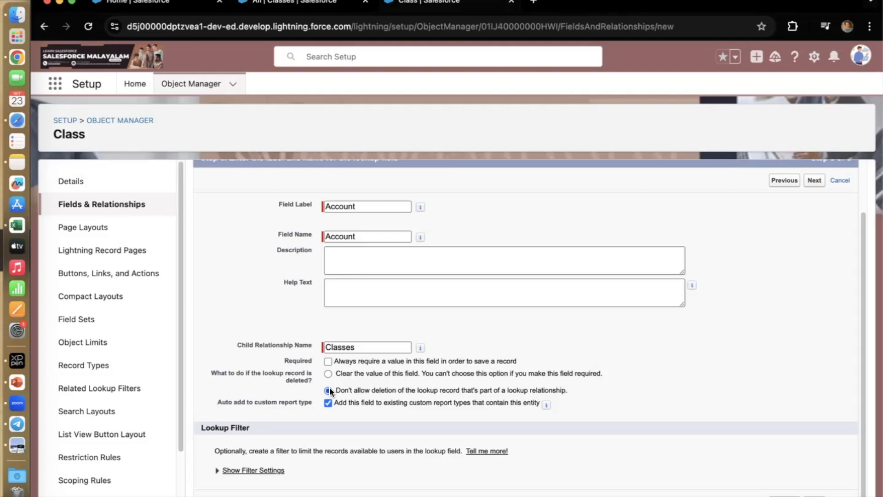
pyautogui.click(814, 495)
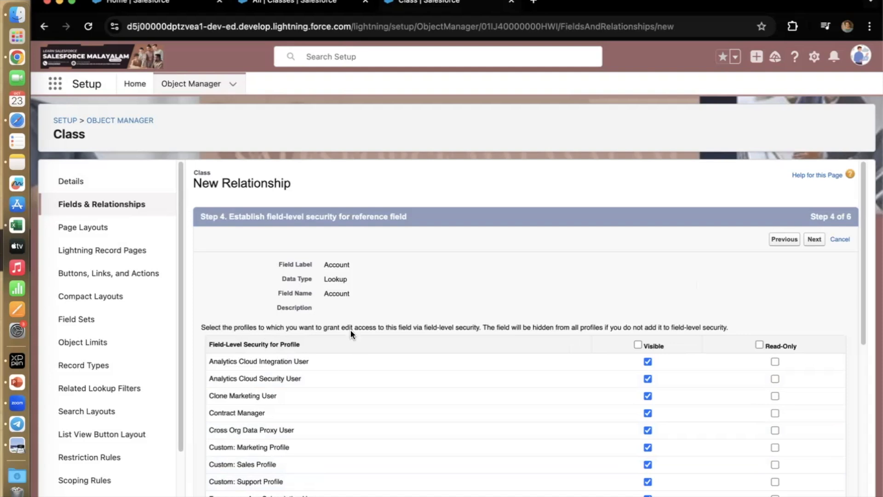
# Make the Account field visible to all profiles and add it to the Class Layout.
pyautogui.scroll(-2, 326, 410)
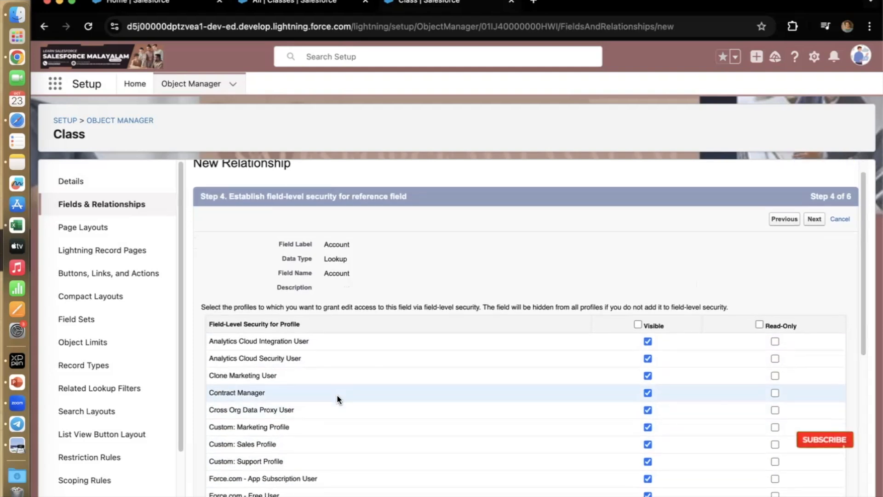
pyautogui.scroll(-7, 337, 393)
pyautogui.scroll(9, 339, 401)
pyautogui.click(636, 344)
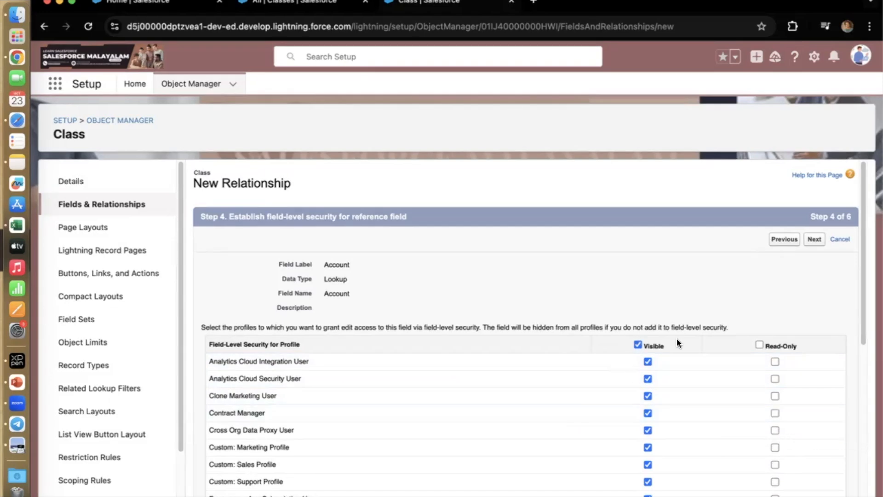
pyautogui.click(814, 238)
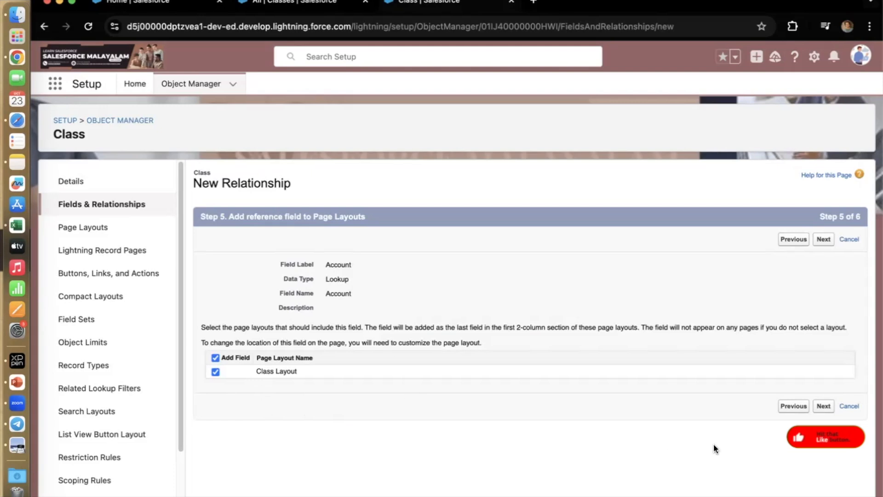
pyautogui.click(824, 406)
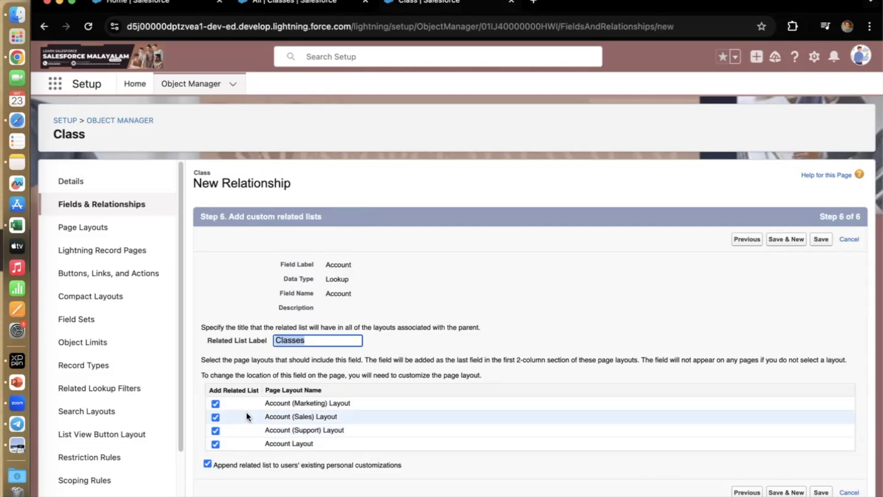
pyautogui.click(300, 417)
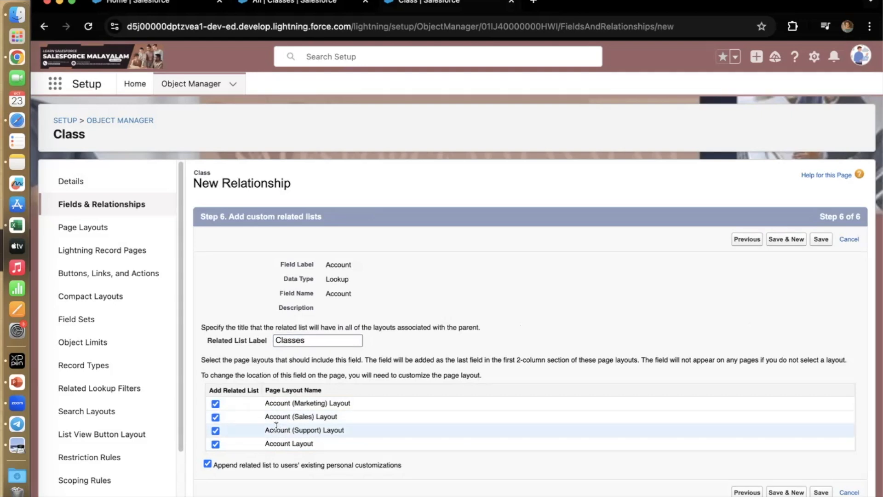
pyautogui.click(216, 404)
pyautogui.click(216, 417)
pyautogui.click(215, 431)
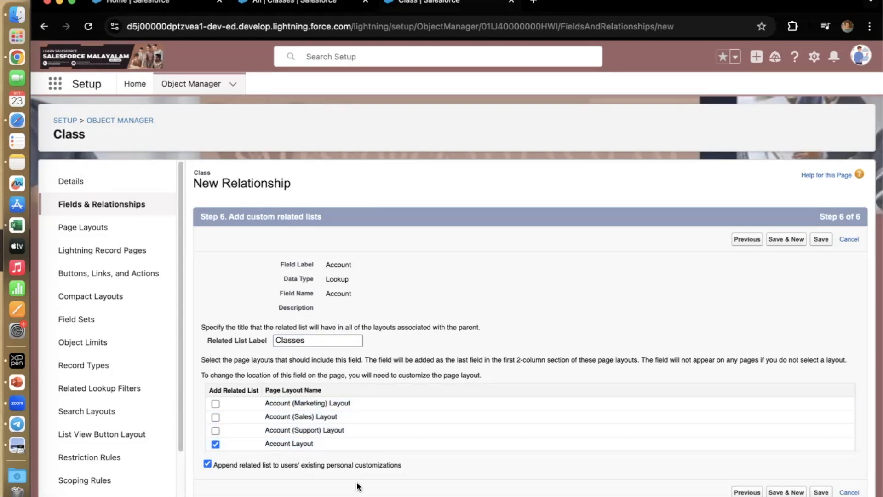
pyautogui.click(216, 403)
pyautogui.click(215, 416)
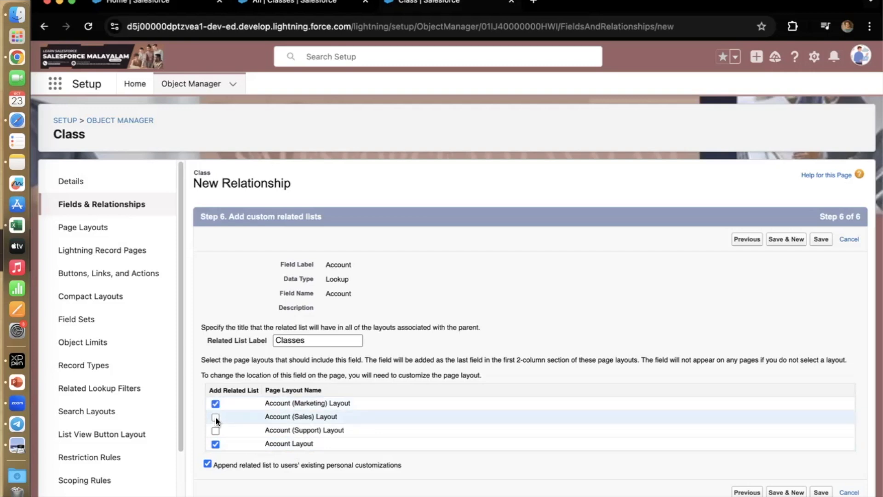
pyautogui.click(216, 430)
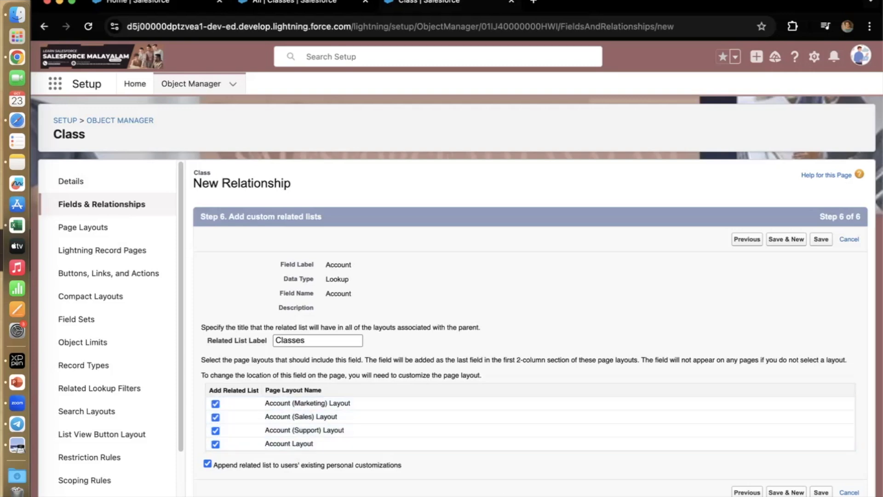
# Save the Account lookup field with the Classes related list on all four Account page layouts, and check its data type.
pyautogui.click(820, 492)
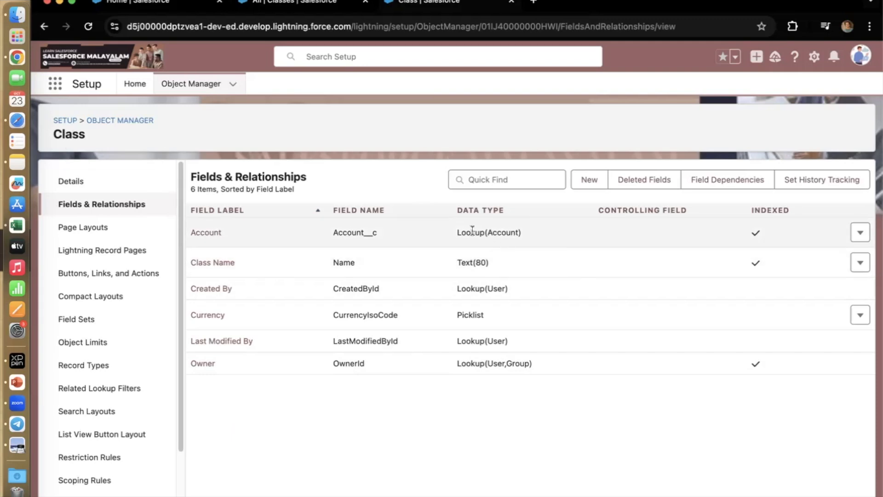
pyautogui.moveTo(522, 232); pyautogui.dragTo(461, 230)
pyautogui.click(516, 241)
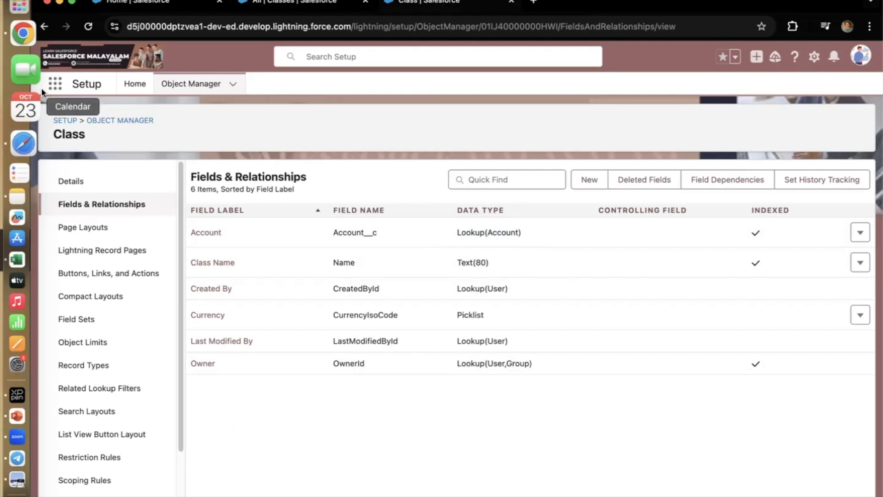
# Search the apps and items for "class" and open the Classes record list.
pyautogui.click(57, 84)
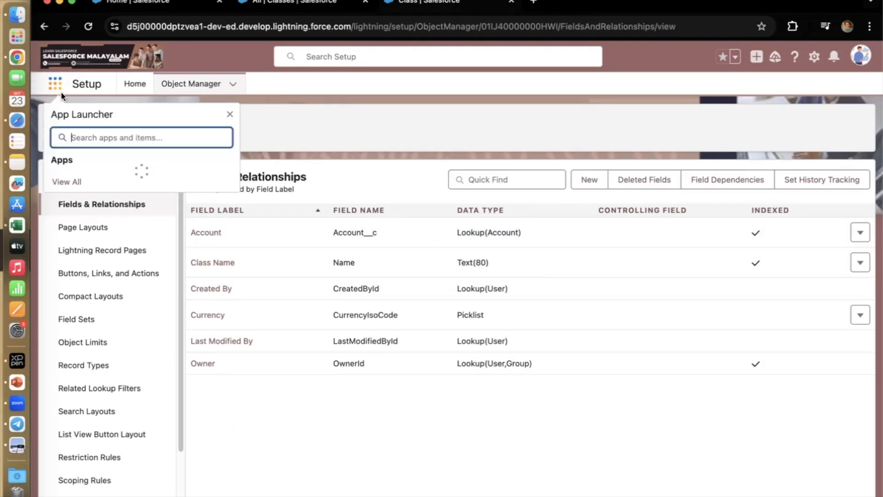
pyautogui.write('class')
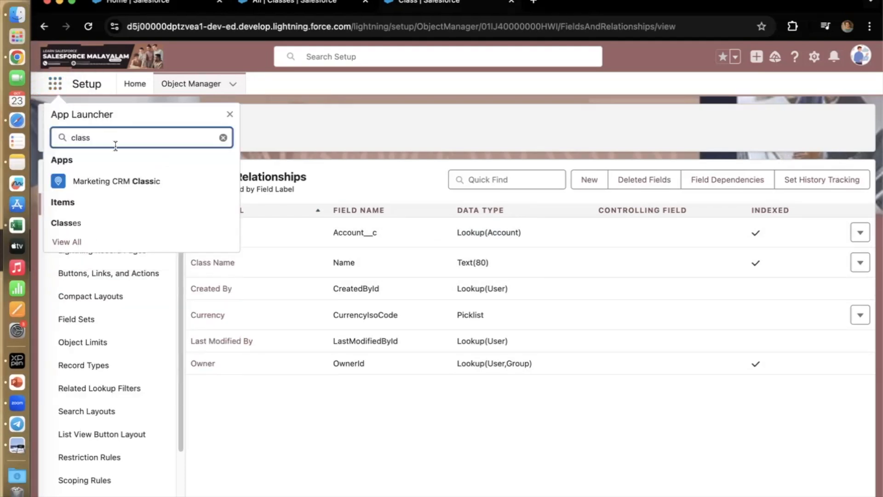
pyautogui.click(66, 223)
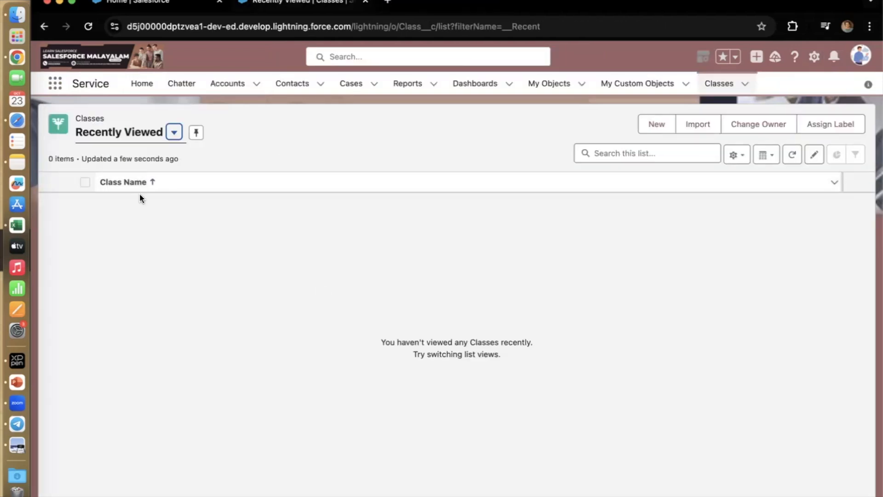
# Start a new Class record and name it "My Class".
pyautogui.click(660, 124)
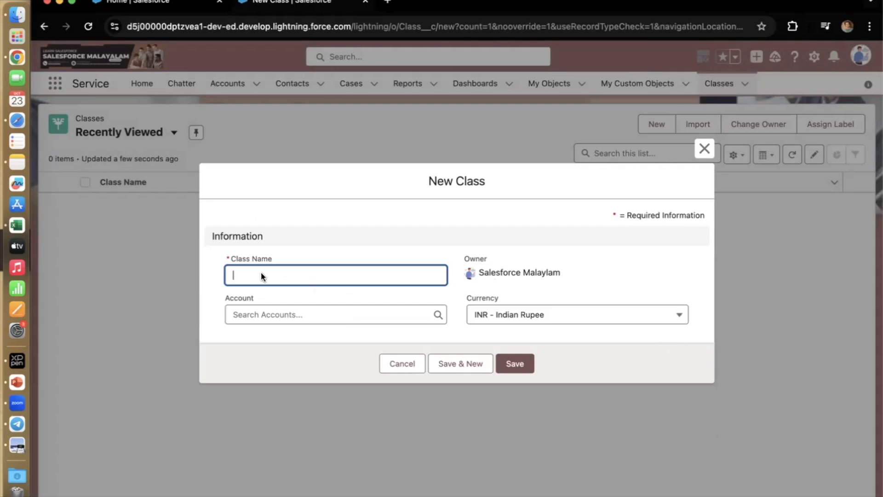
pyautogui.write('My Class')
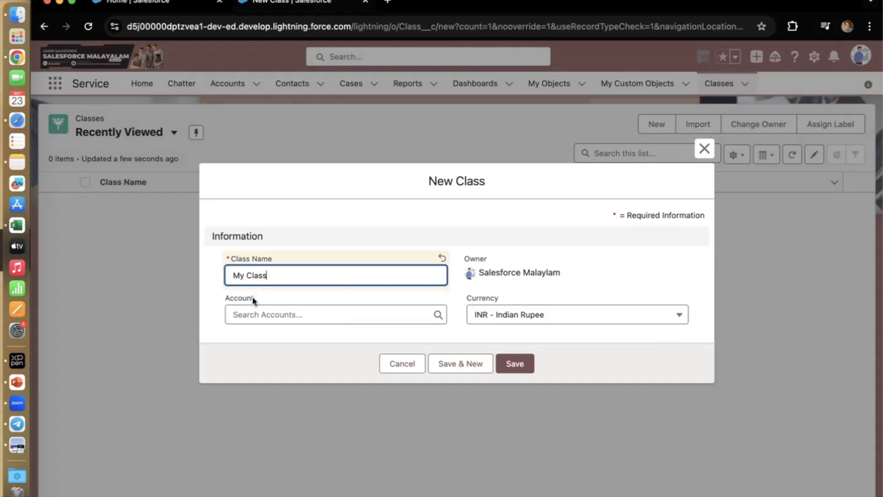
pyautogui.click(273, 315)
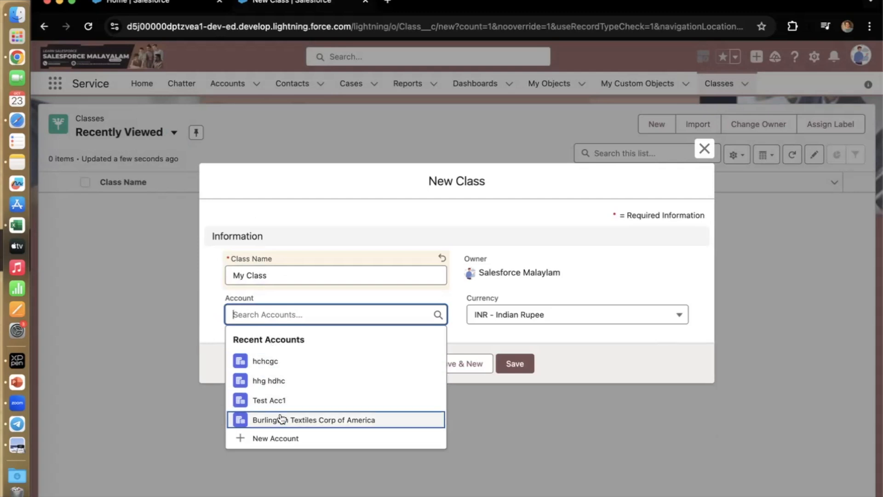
pyautogui.click(280, 360)
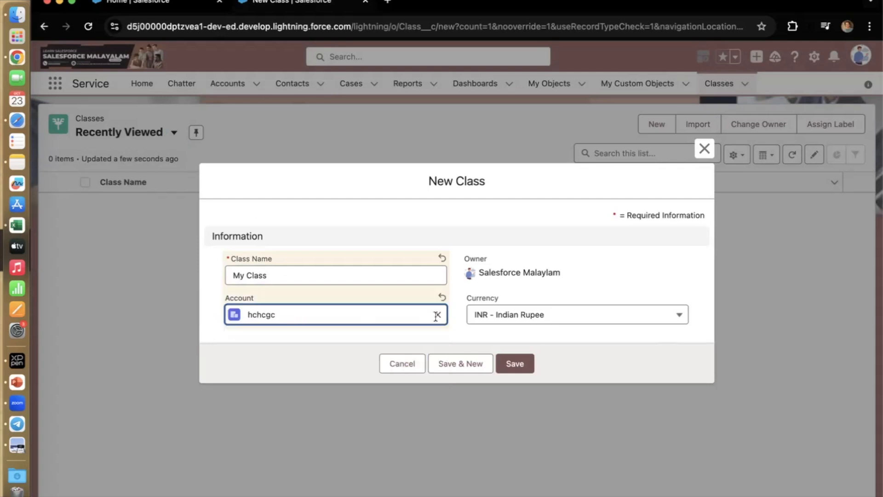
pyautogui.click(436, 314)
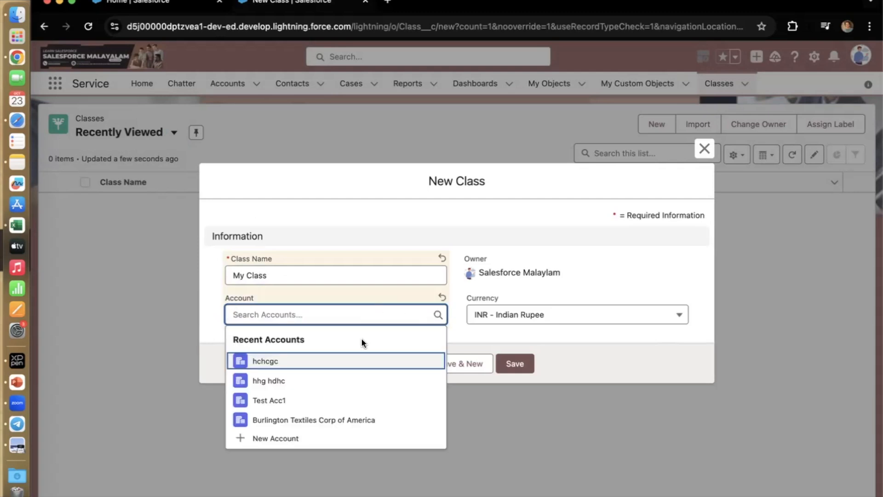
# Create a new account named "School Account" from the Account lookup and save the class record linked to it.
pyautogui.click(288, 438)
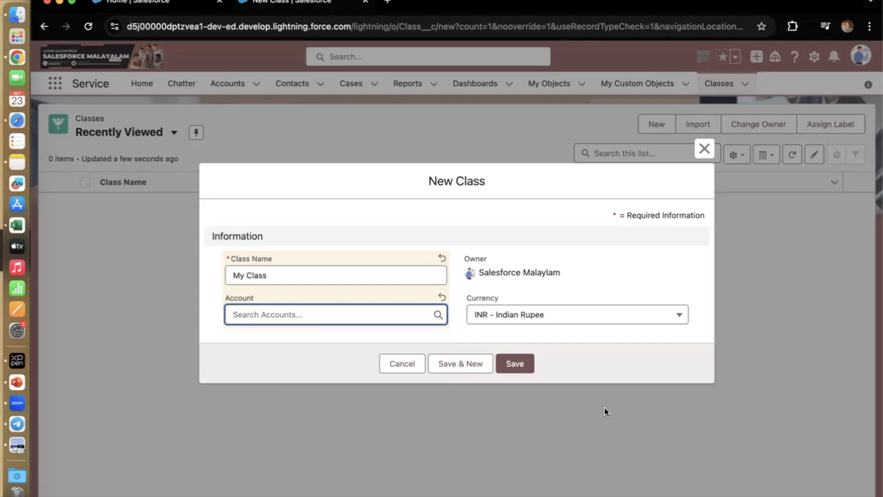
pyautogui.click(356, 253)
pyautogui.write('School Account')
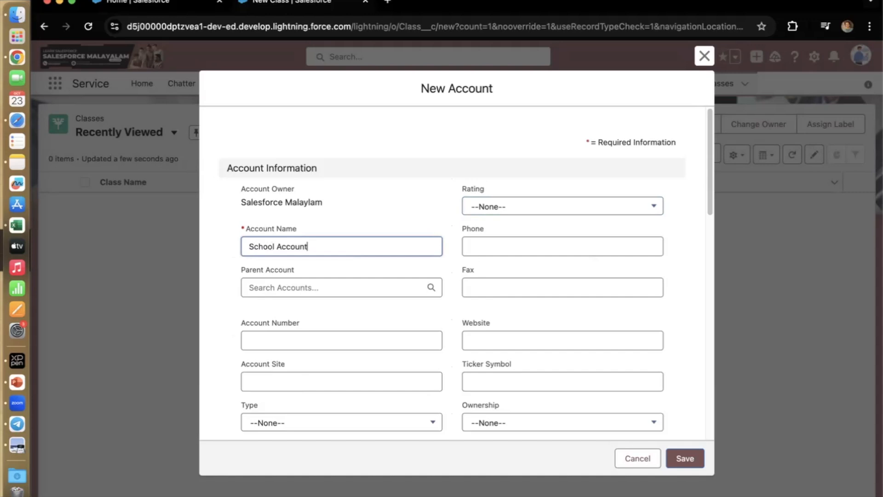
pyautogui.click(694, 465)
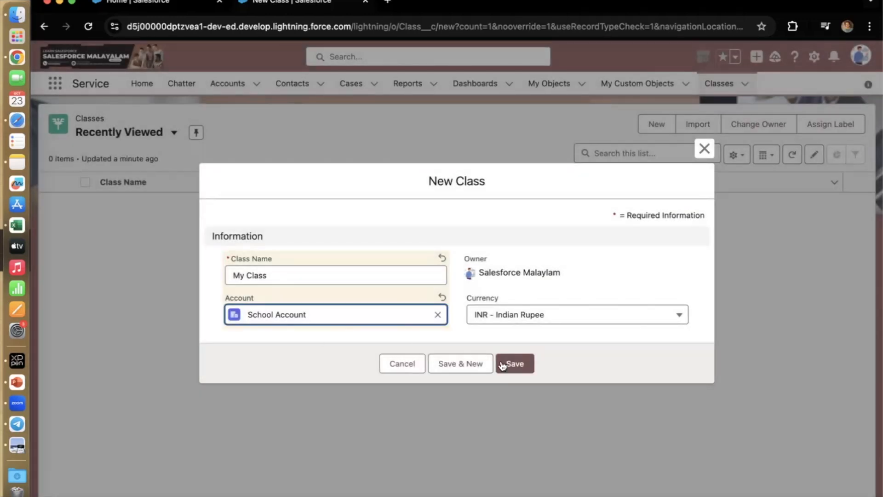
pyautogui.click(503, 365)
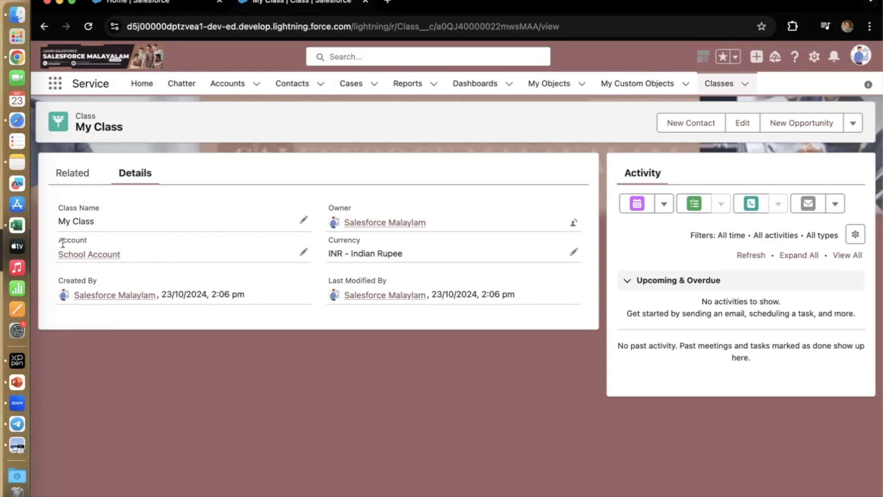
# Preview the School Account linked to My Class, open its record and view the account's details.
pyautogui.moveTo(117, 254)
pyautogui.moveTo(73, 260)
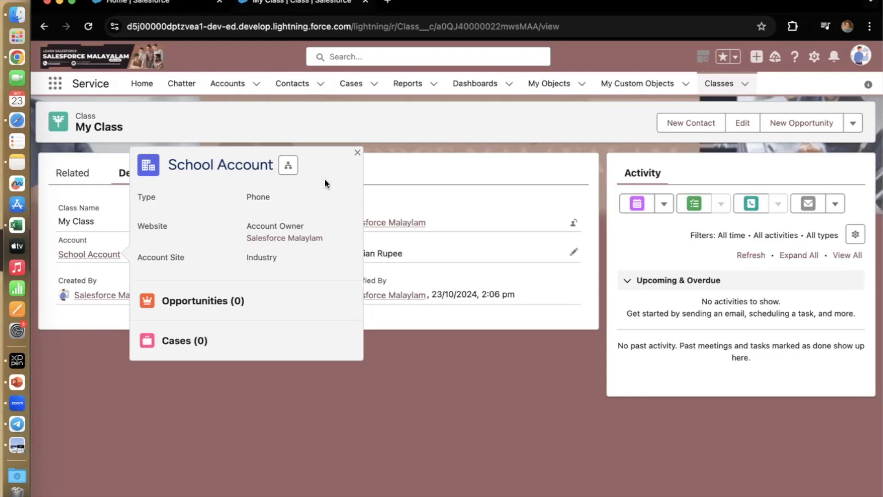
pyautogui.click(205, 165)
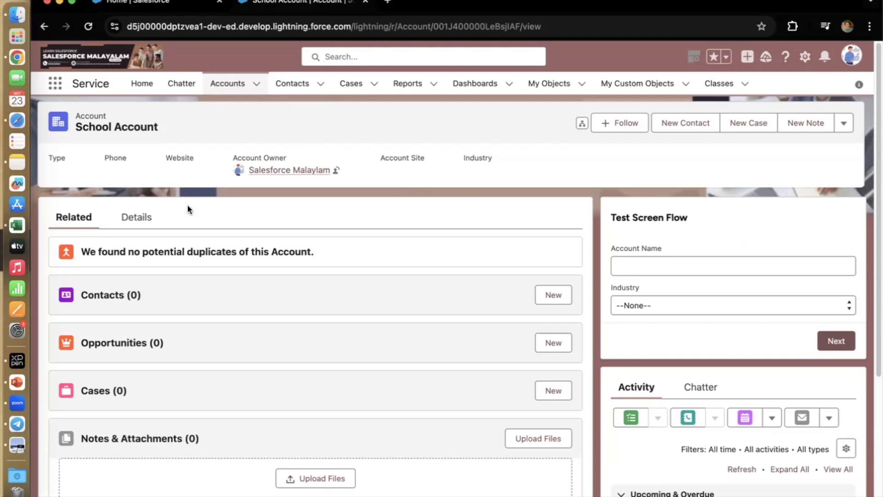
pyautogui.click(138, 217)
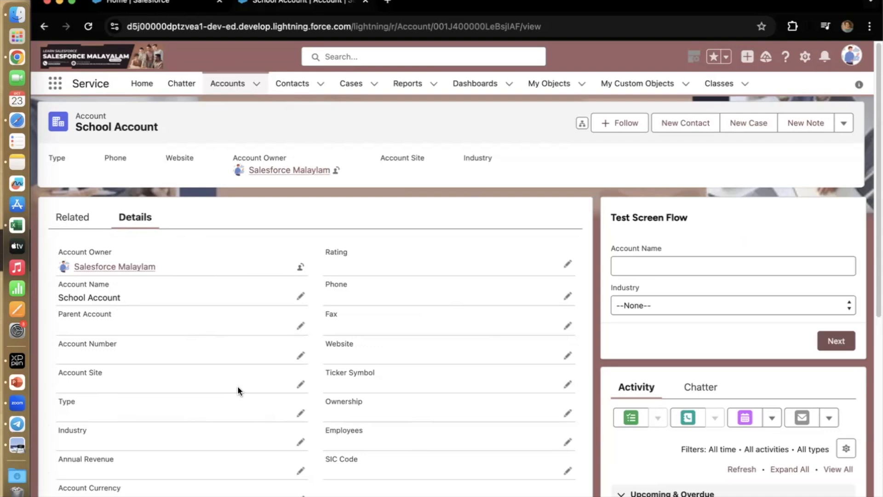
# Look through School Account's related lists for Classes and open the My Class record from there.
pyautogui.click(67, 224)
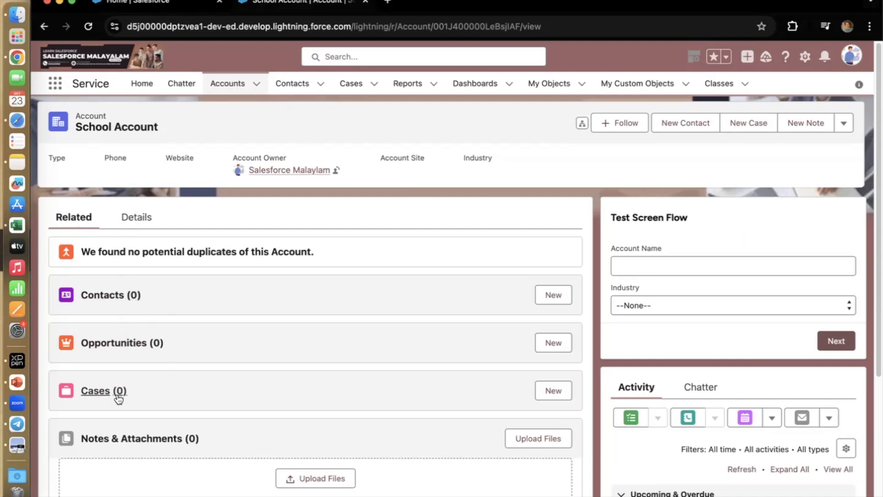
pyautogui.scroll(-2, 156, 354)
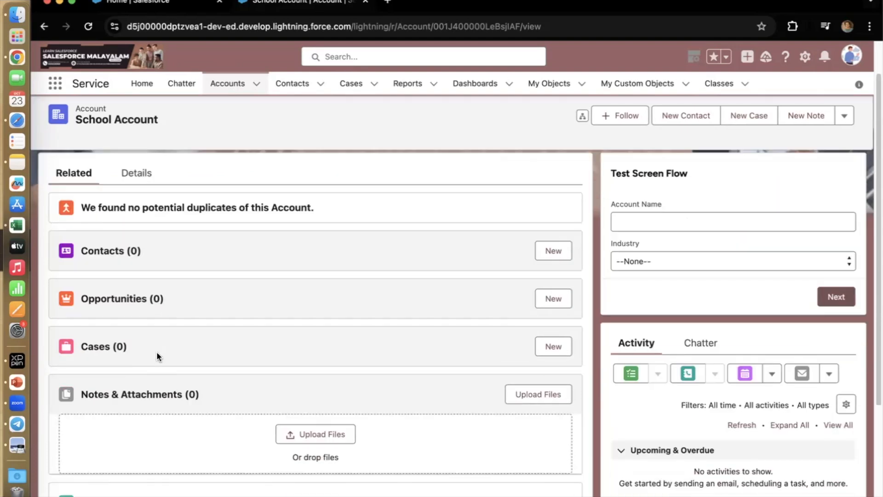
pyautogui.scroll(-4, 157, 352)
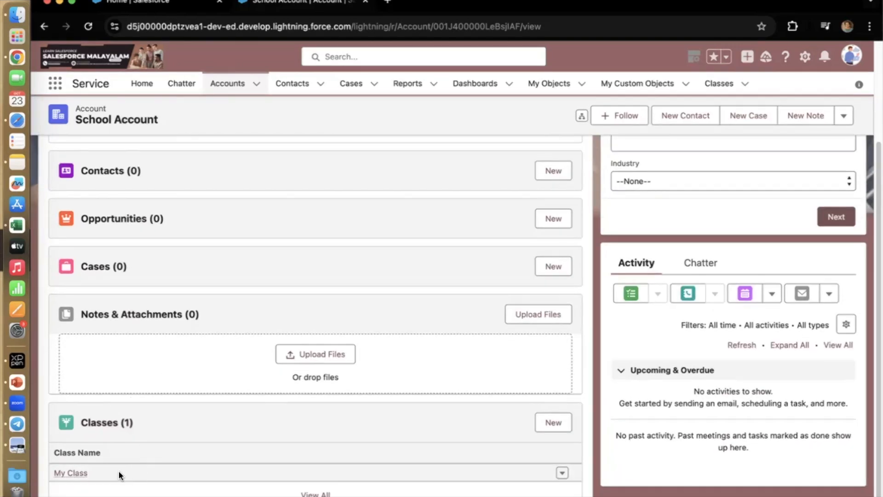
pyautogui.click(78, 473)
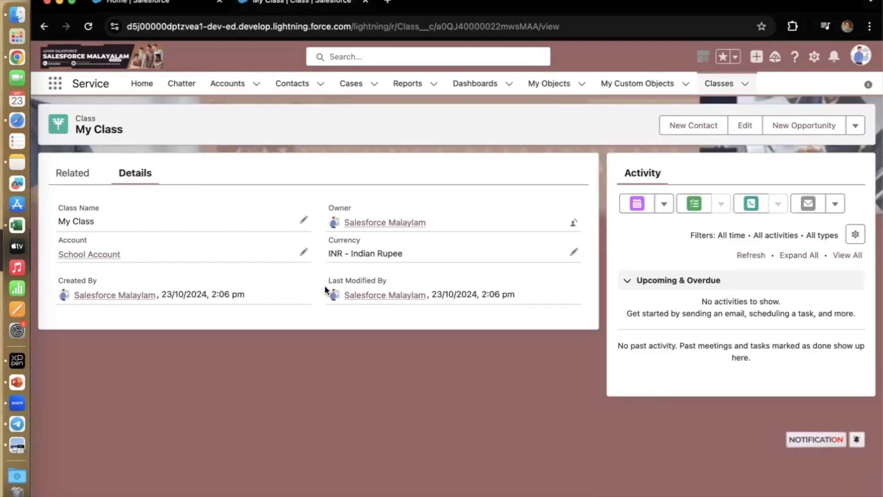